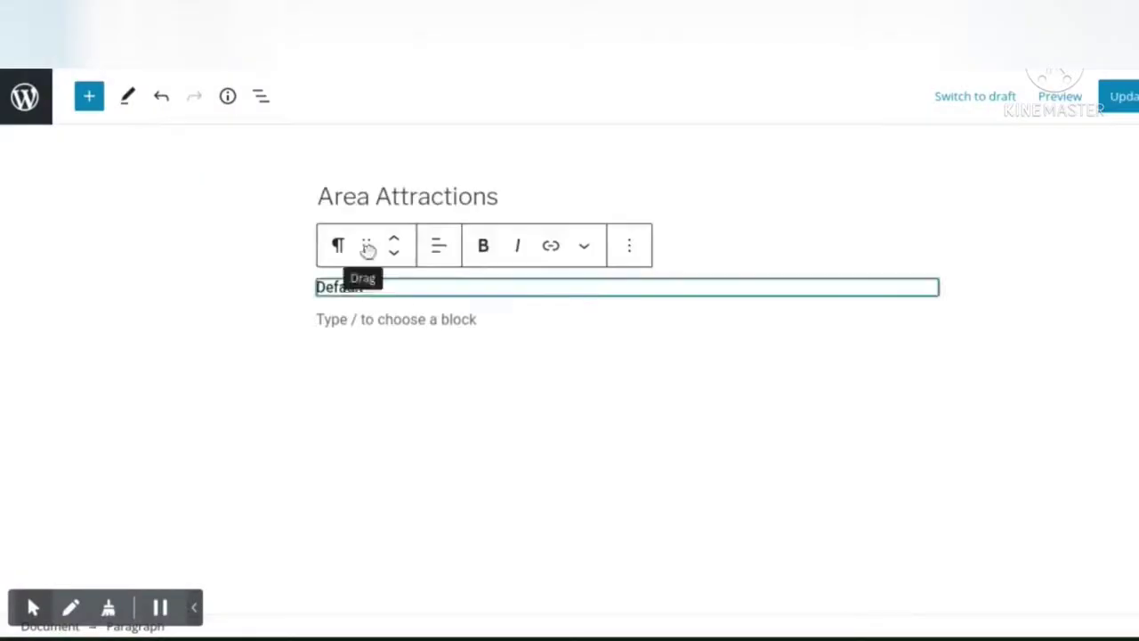
# - Open Example Form from the Form Publisher Example Video Sample folder in Drive
pyautogui.click(395, 255)
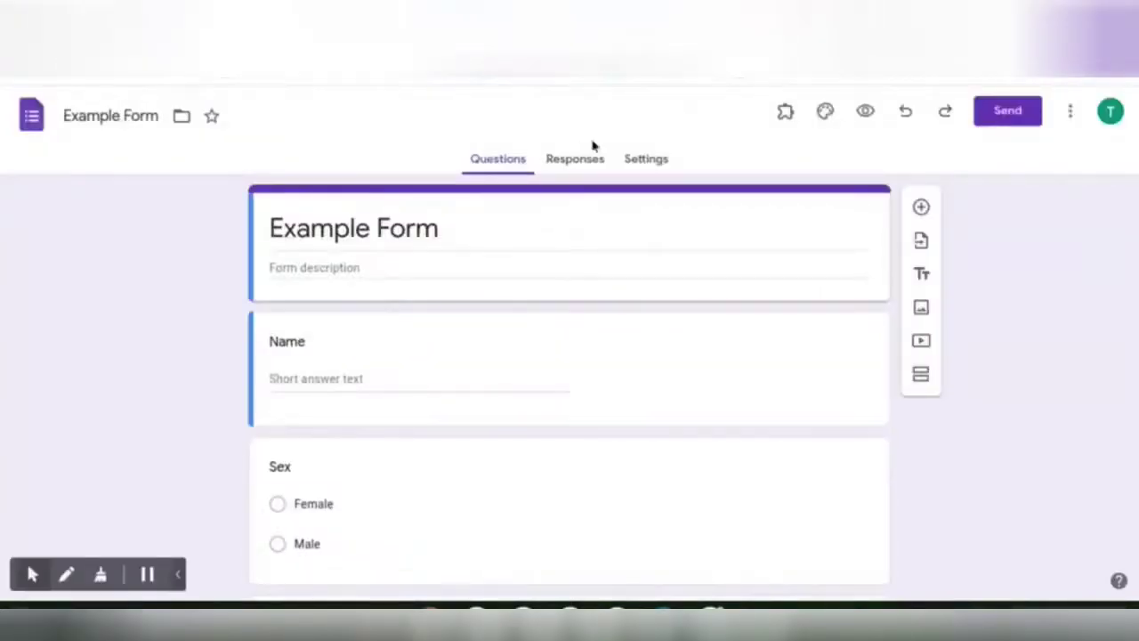
# - Launch Form Publisher from the Add-ons menu and start its setup
pyautogui.click(784, 114)
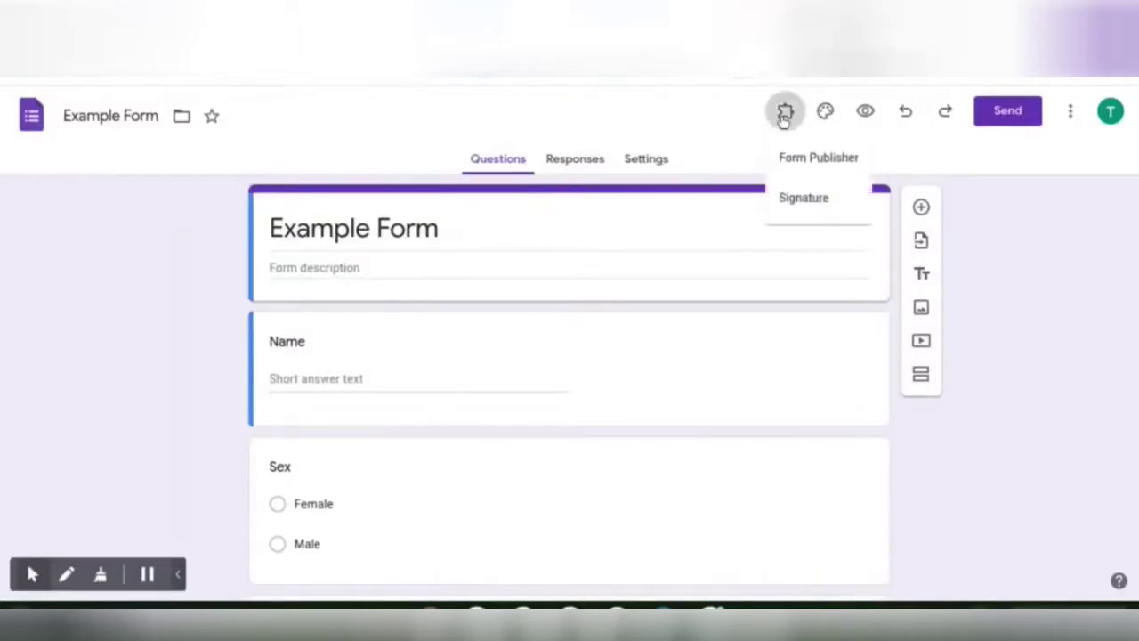
pyautogui.click(788, 161)
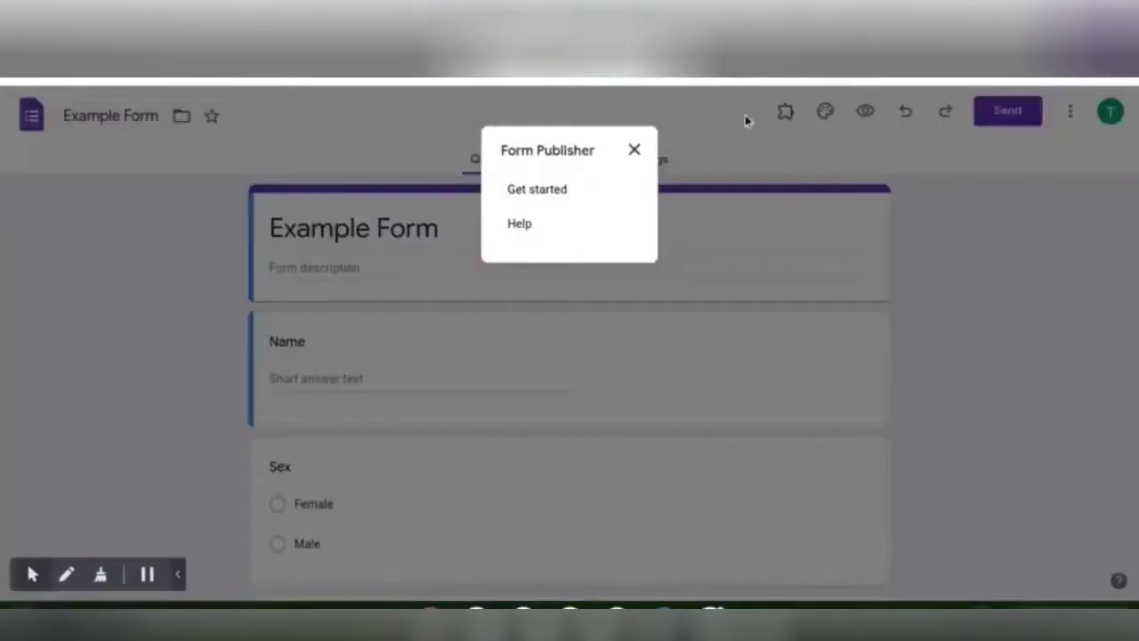
pyautogui.click(558, 194)
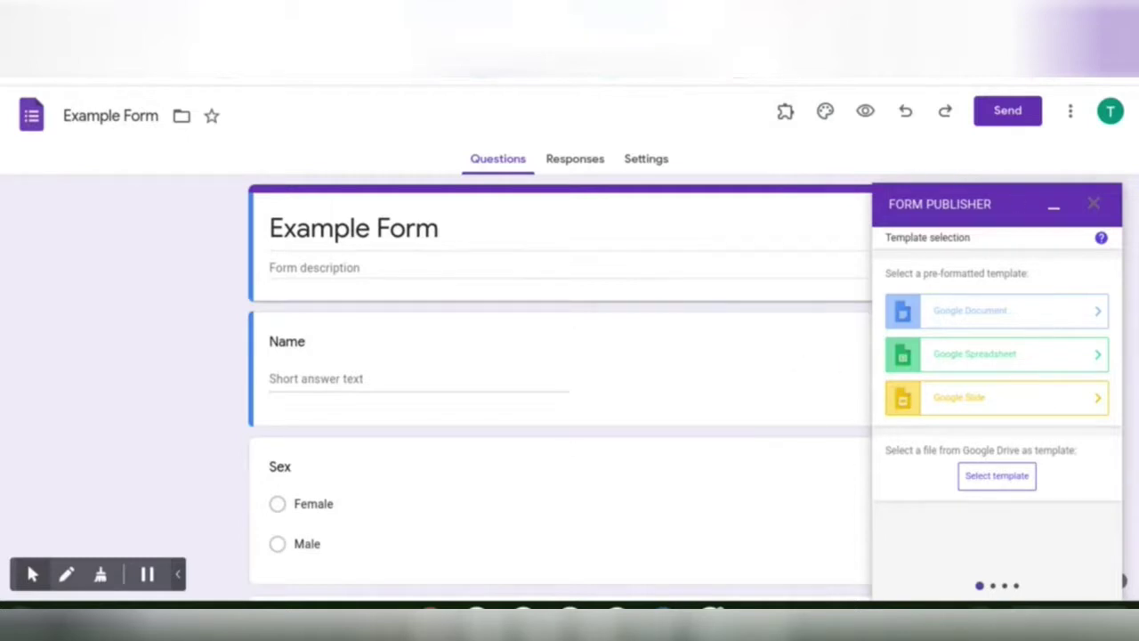
# - Choose a pre-formatted Google Document, Form Publisher Template, as the template
pyautogui.click(962, 316)
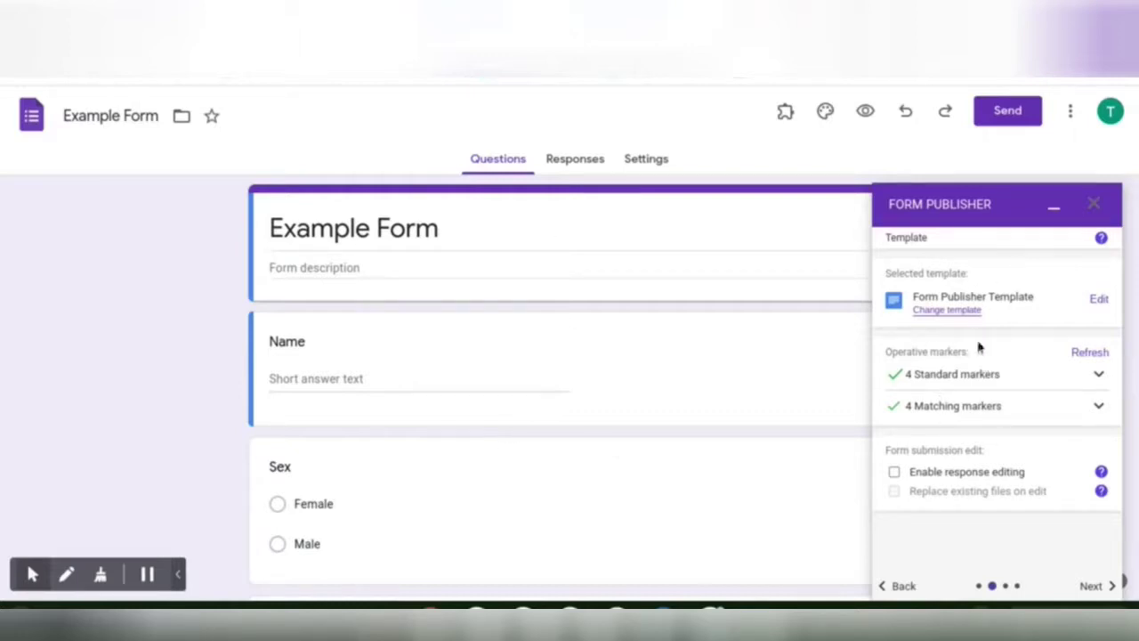
pyautogui.click(1100, 591)
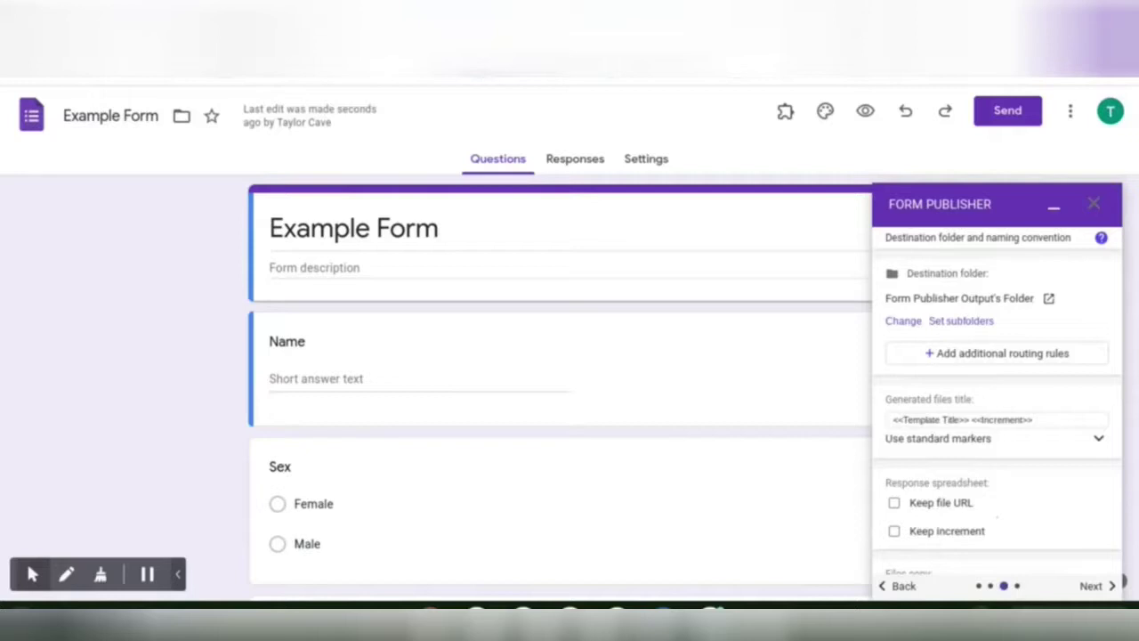
pyautogui.scroll(-1, 896, 399)
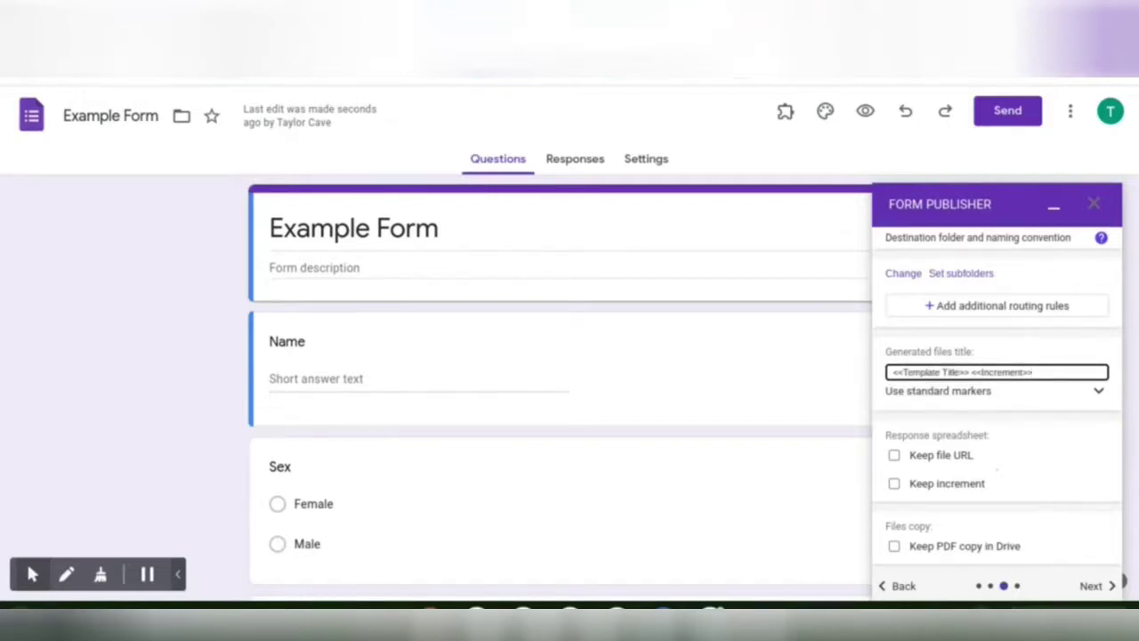
pyautogui.scroll(-2, 561, 374)
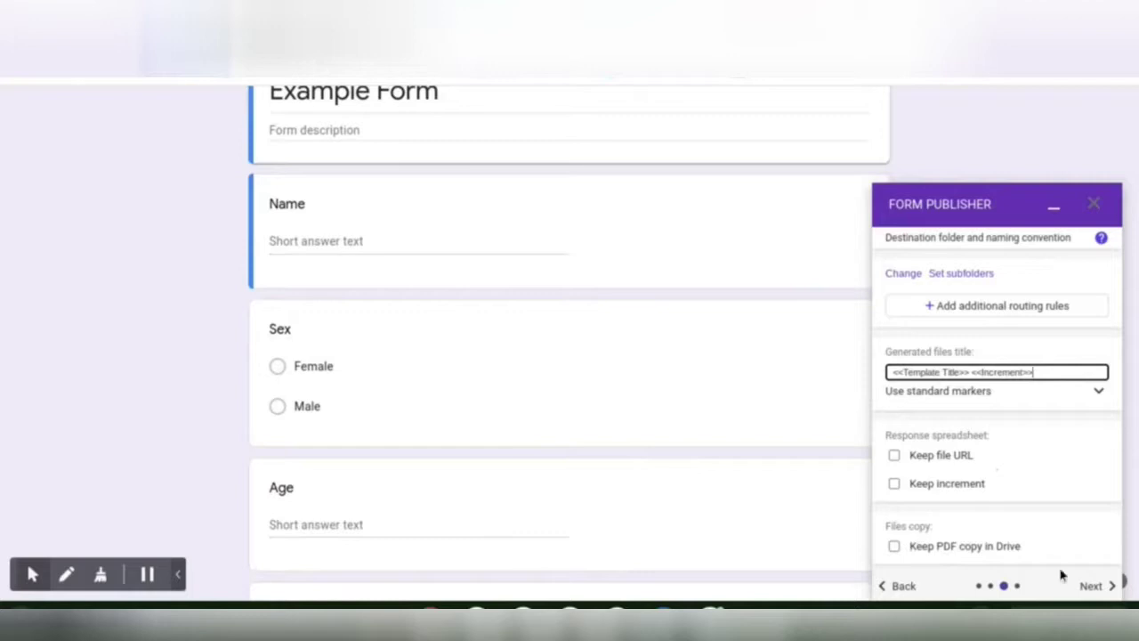
pyautogui.scroll(-1, 1067, 484)
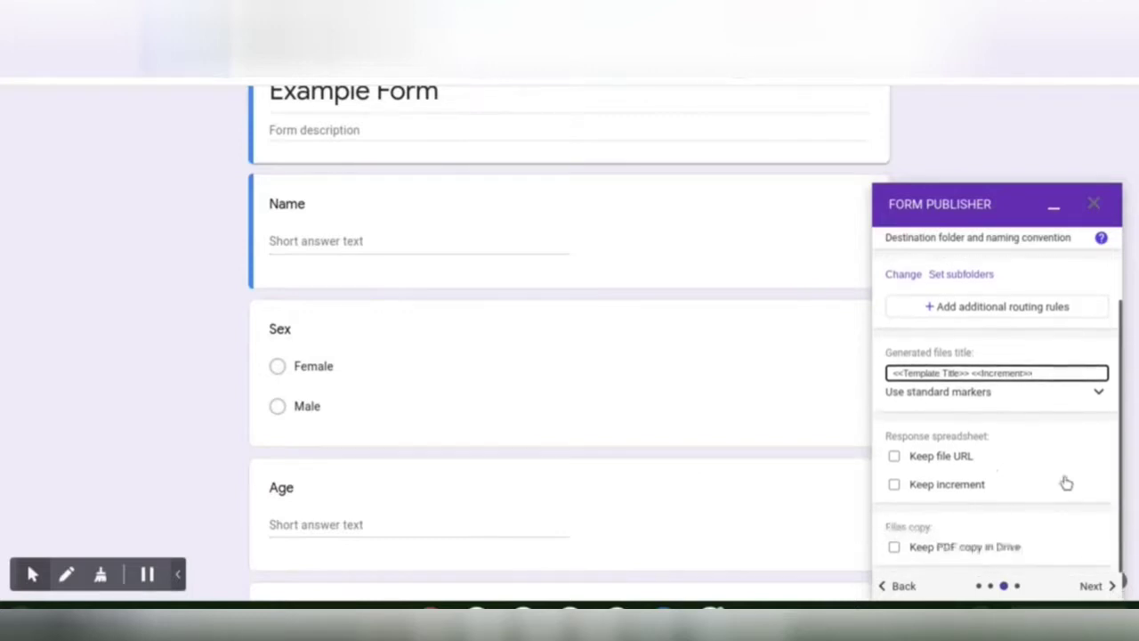
# - Share generated files with a recipient's e-mail address at Can edit permission, then finish setup
pyautogui.click(1093, 595)
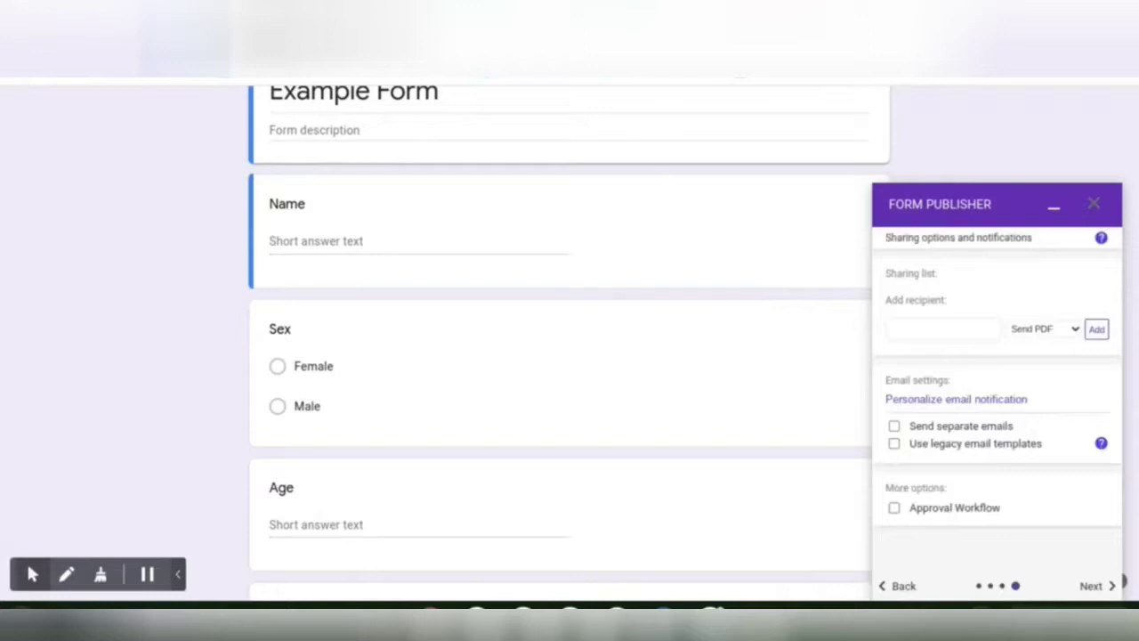
pyautogui.click(959, 331)
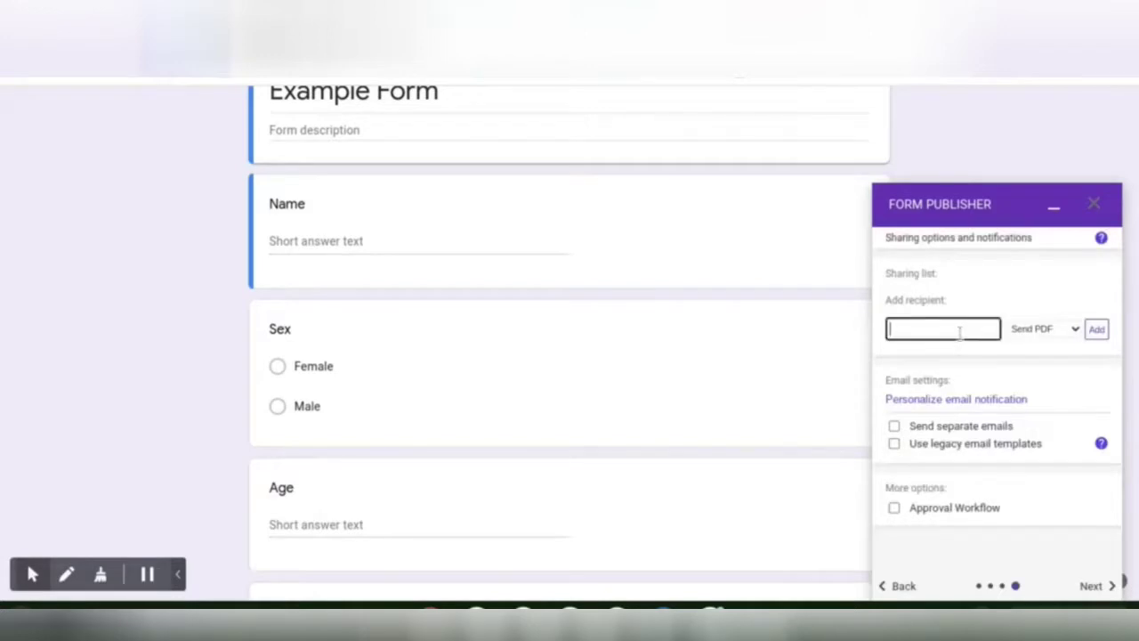
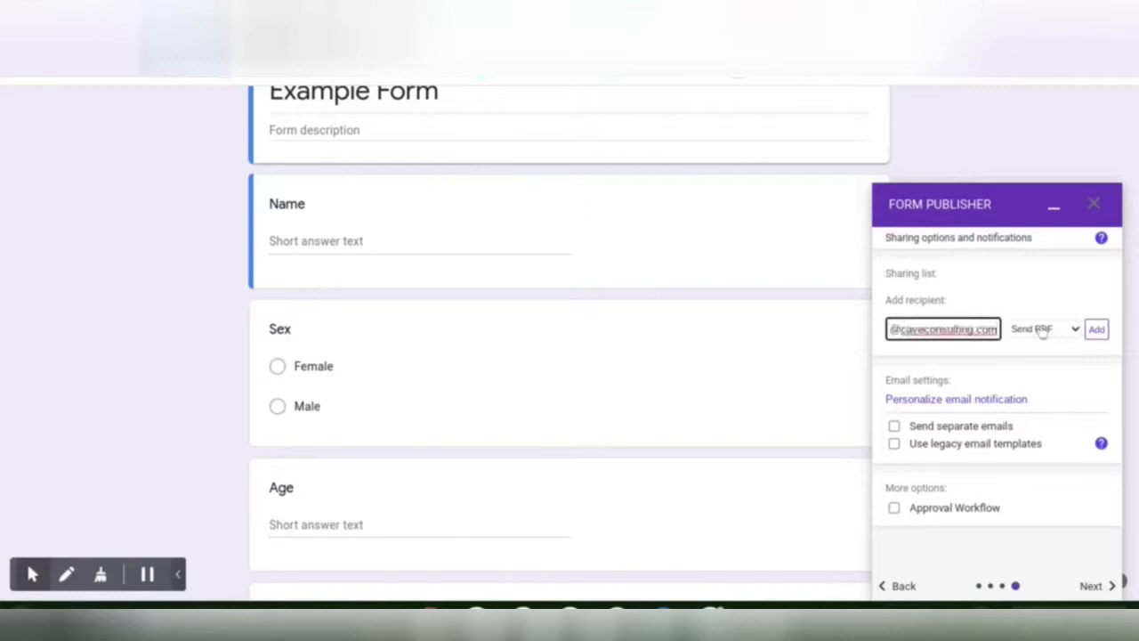
pyautogui.click(1046, 330)
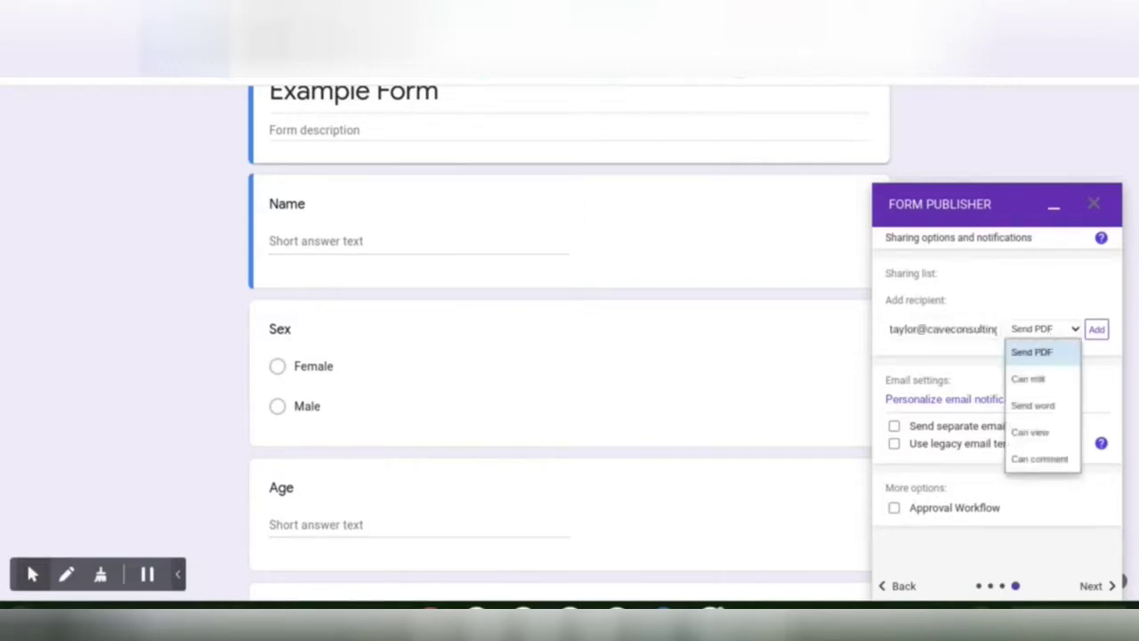
pyautogui.click(1029, 379)
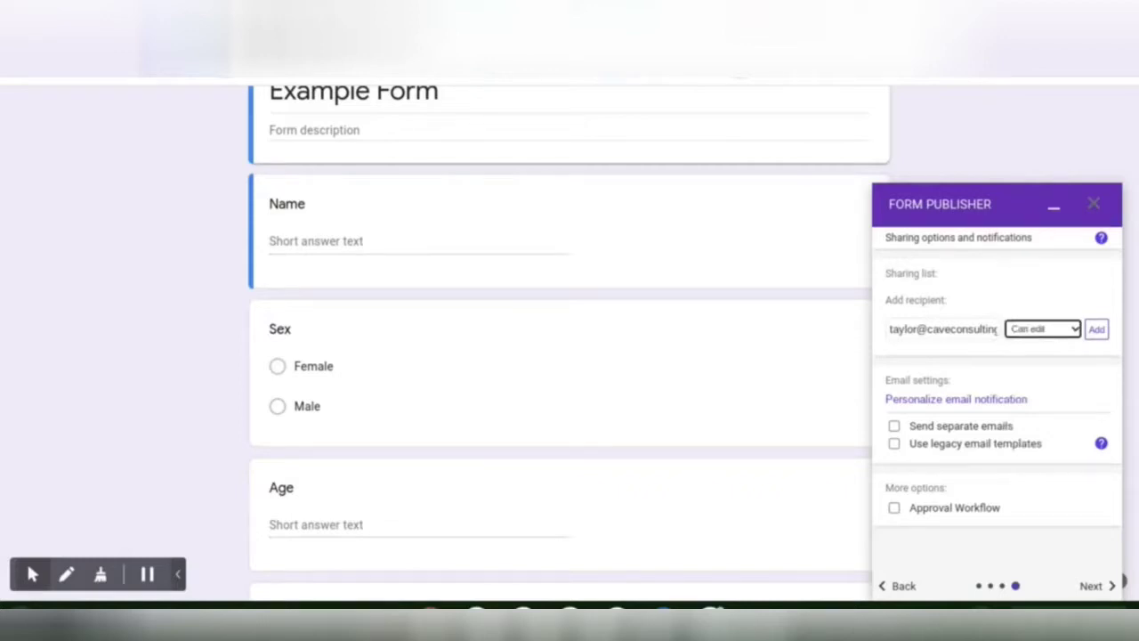
pyautogui.click(1047, 332)
pyautogui.click(950, 376)
pyautogui.click(1096, 329)
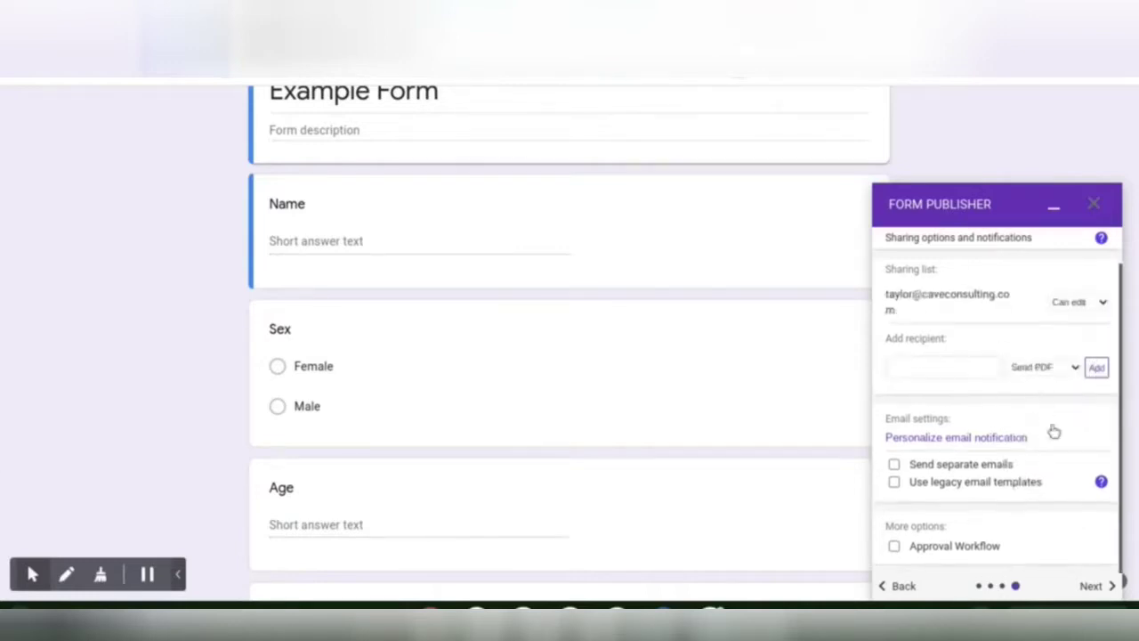
pyautogui.click(1093, 587)
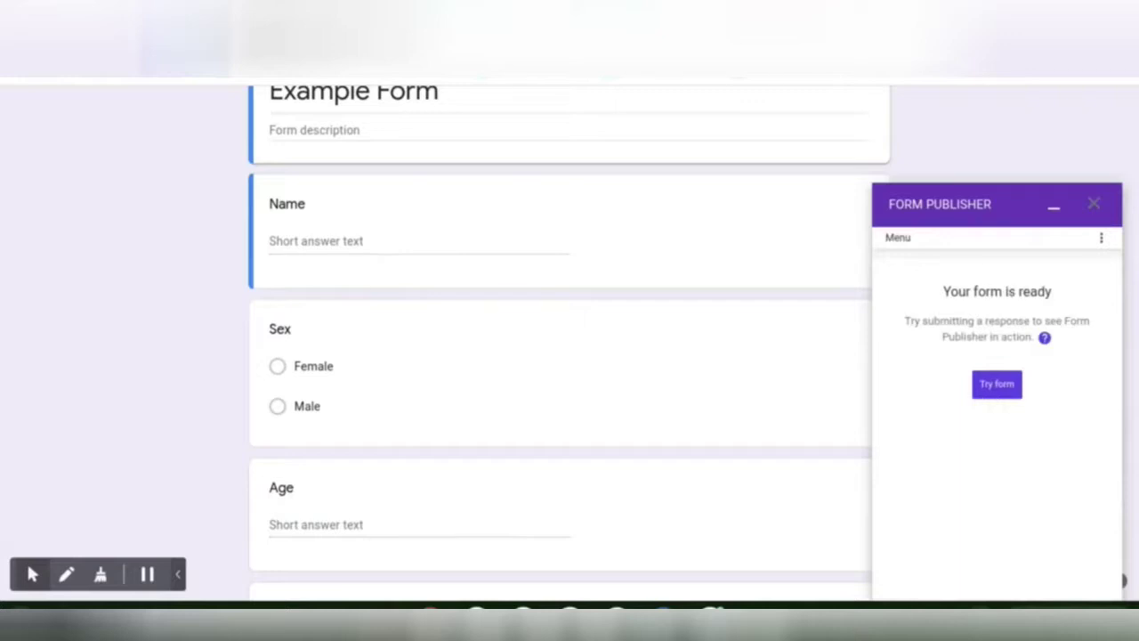
# - In the live form, enter a respondent name, Female, age 29 and a phone number for contact
pyautogui.click(993, 396)
pyautogui.click(537, 285)
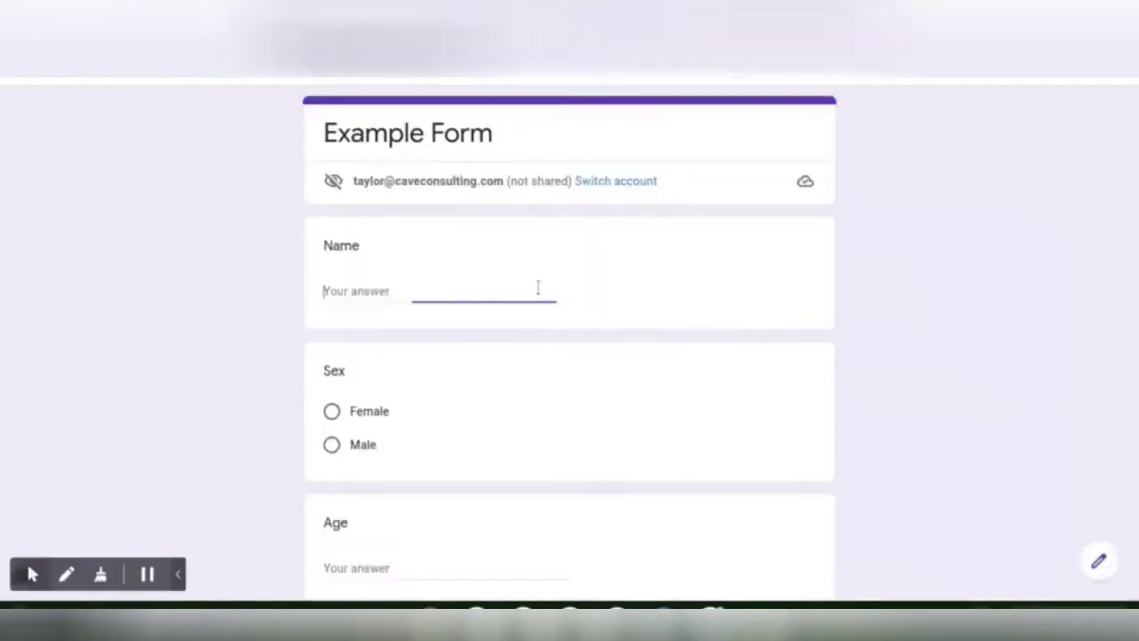
pyautogui.write('Sarah')
pyautogui.scroll(-1, 528, 311)
pyautogui.click(332, 338)
pyautogui.scroll(-1, 347, 374)
pyautogui.click(366, 402)
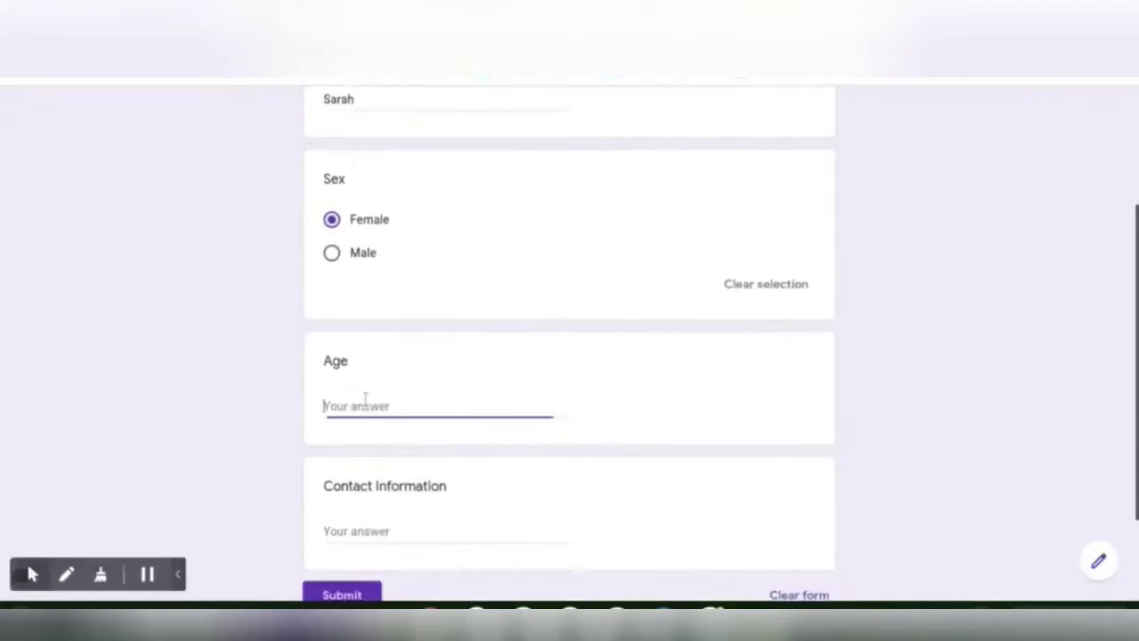
pyautogui.write('29')
pyautogui.scroll(-1, 376, 427)
pyautogui.click(378, 410)
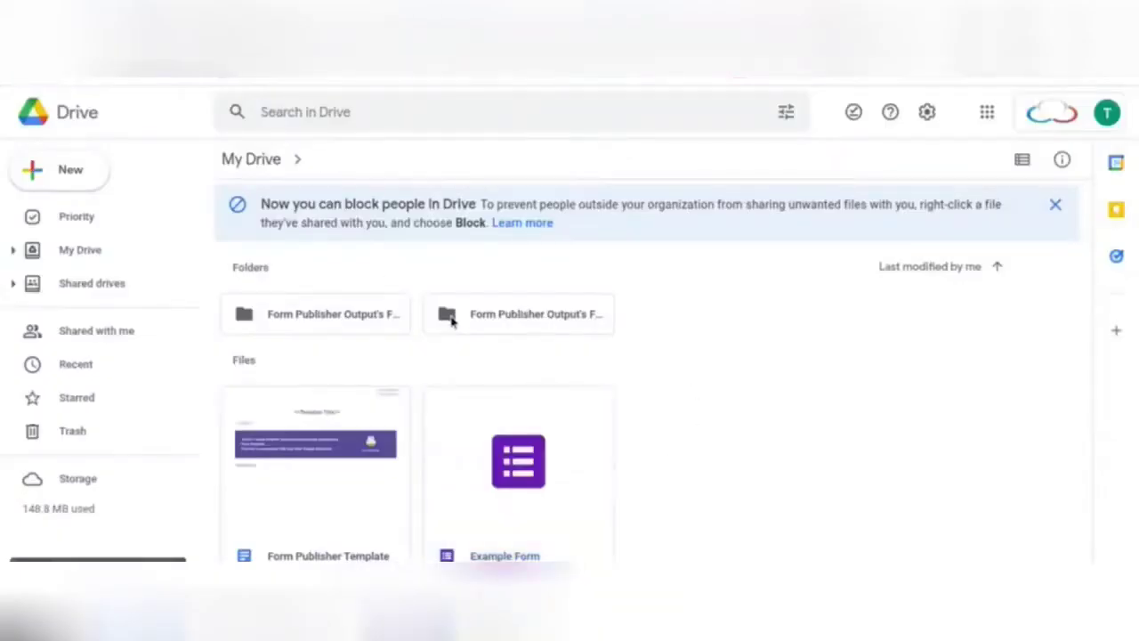
# - Open the Form Publisher Output's Folder in Google Drive
pyautogui.doubleClick(445, 315)
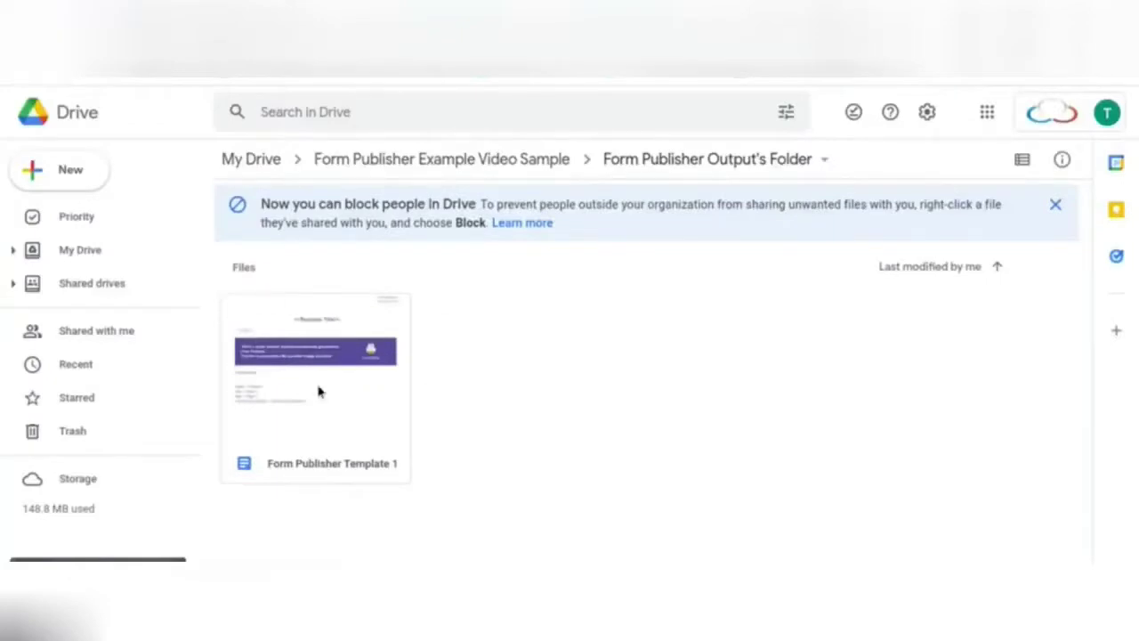
# - Review merged Form Publisher Template 1, then open the original Form Publisher Template
pyautogui.doubleClick(319, 391)
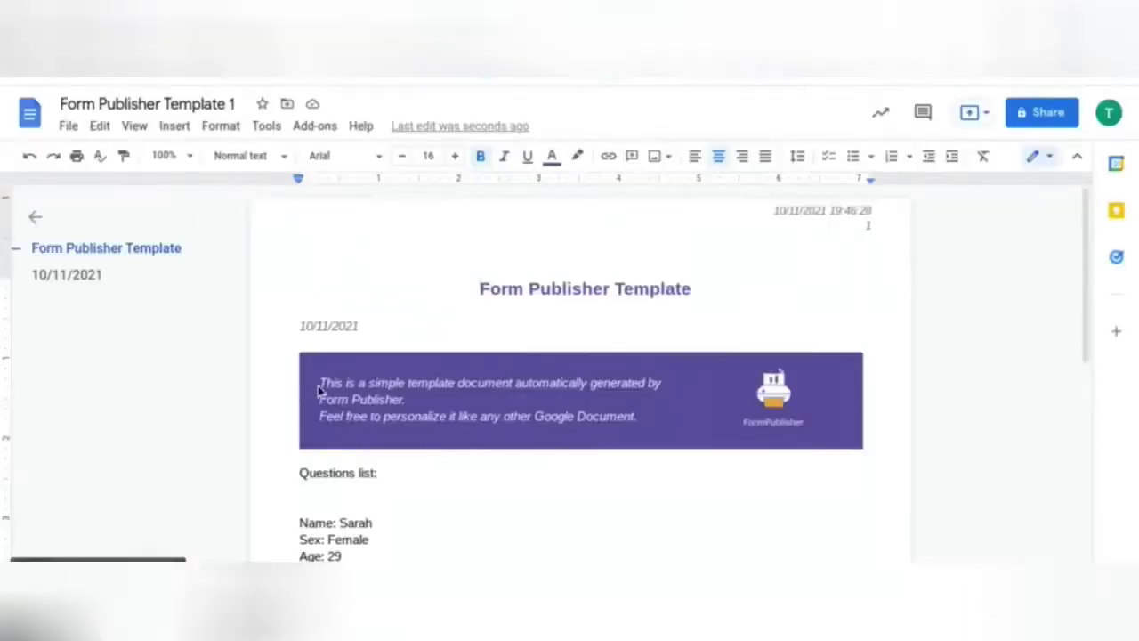
pyautogui.scroll(-2, 319, 389)
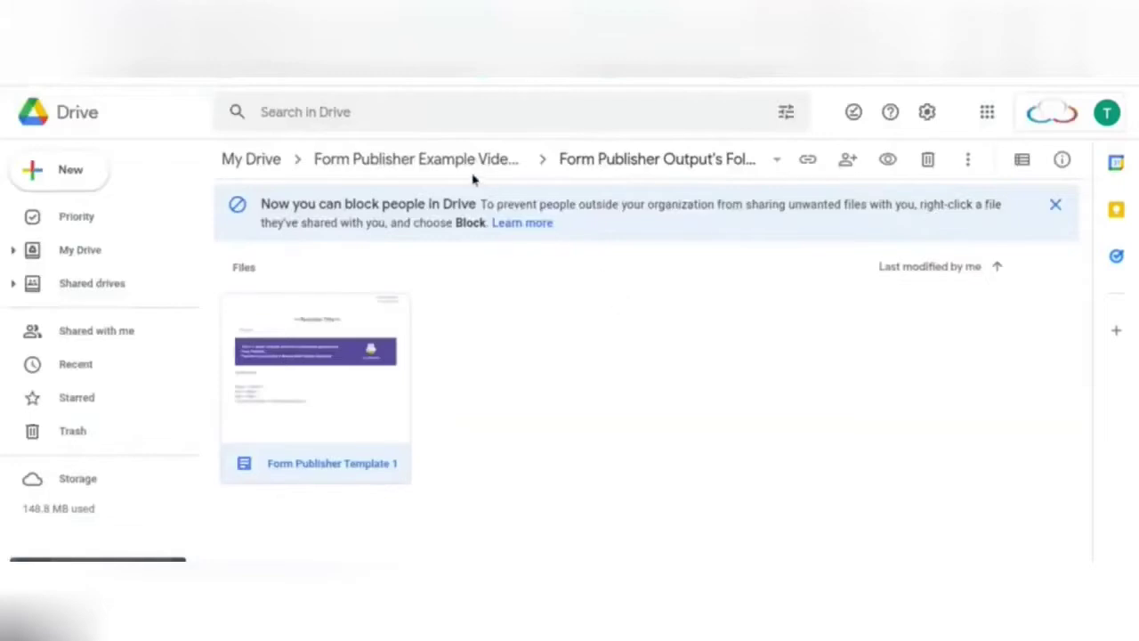
pyautogui.click(456, 163)
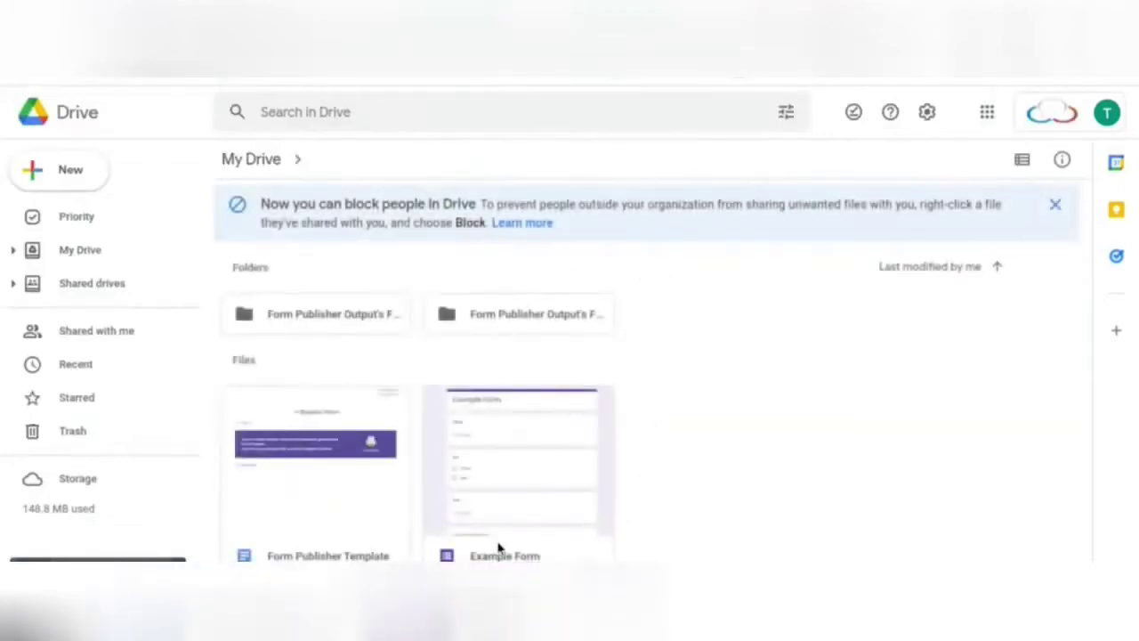
pyautogui.doubleClick(318, 467)
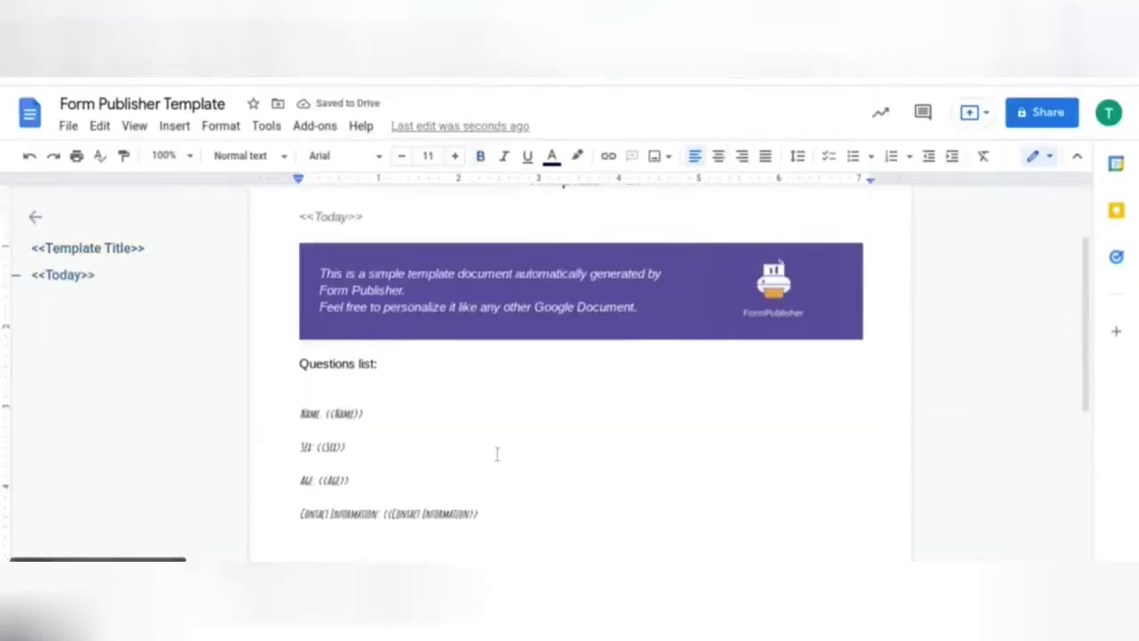
# - Select the template's Name, Sex and Age question lines and set them in Amatic SC
pyautogui.scroll(2, 267, 247)
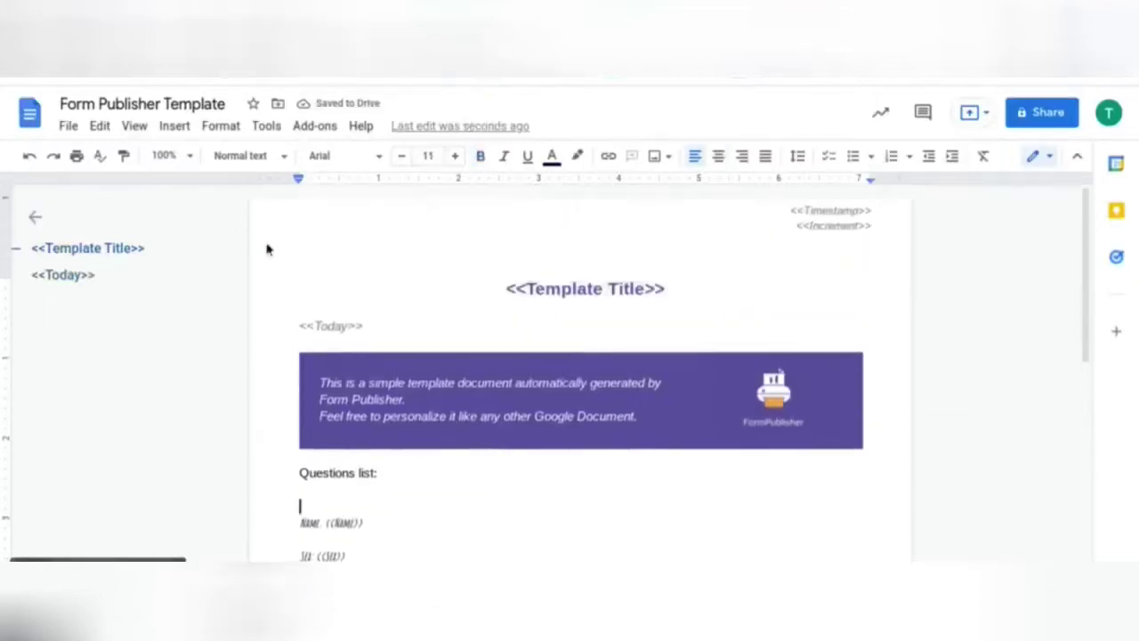
pyautogui.scroll(-1, 524, 283)
pyautogui.moveTo(507, 229); pyautogui.dragTo(666, 230)
pyautogui.scroll(-1, 534, 356)
pyautogui.click(363, 355)
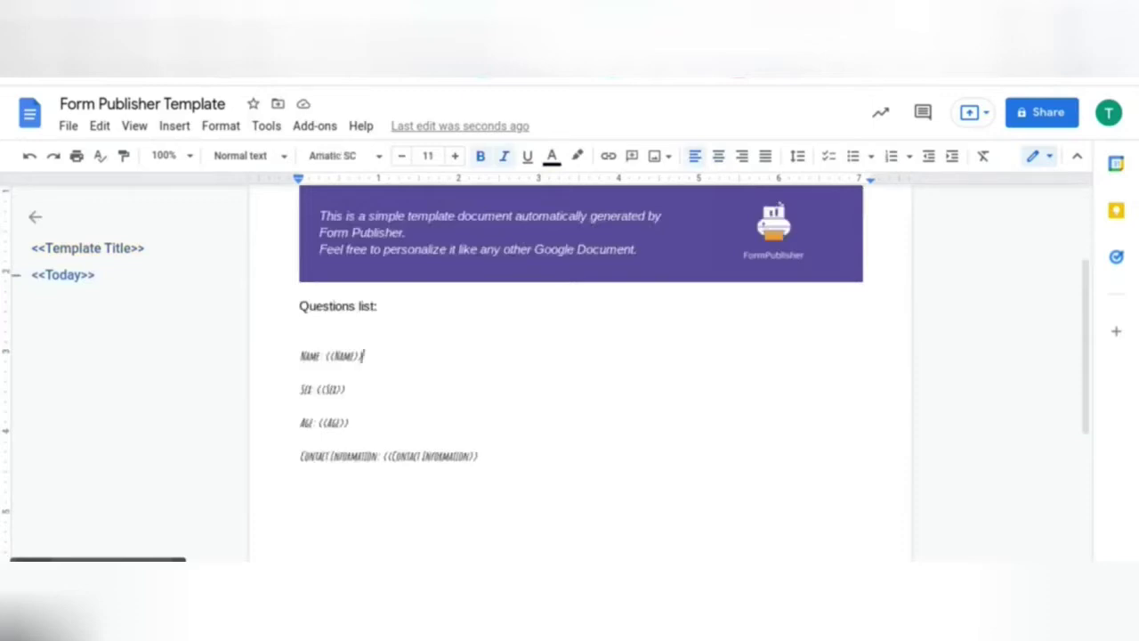
pyautogui.moveTo(363, 356); pyautogui.dragTo(319, 389)
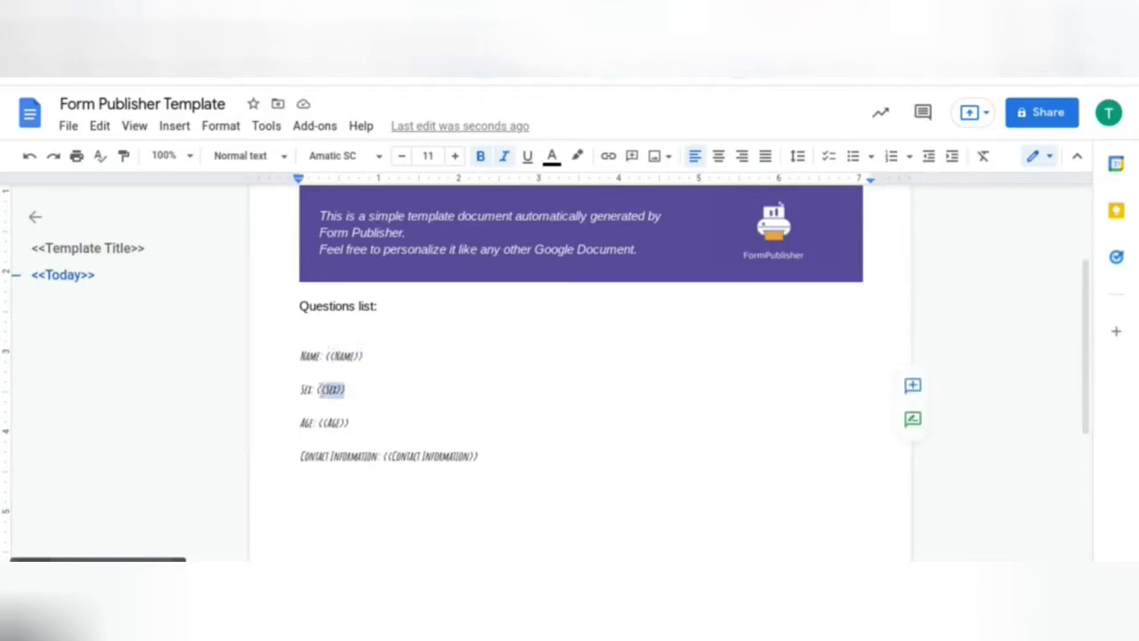
pyautogui.moveTo(294, 342); pyautogui.dragTo(505, 456)
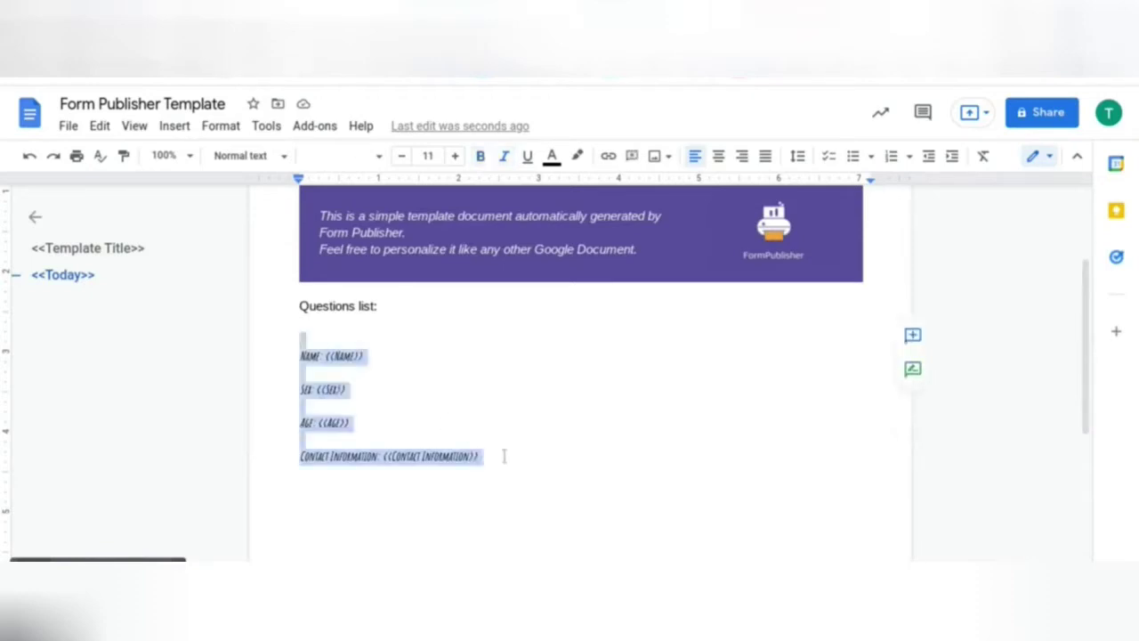
pyautogui.click(379, 169)
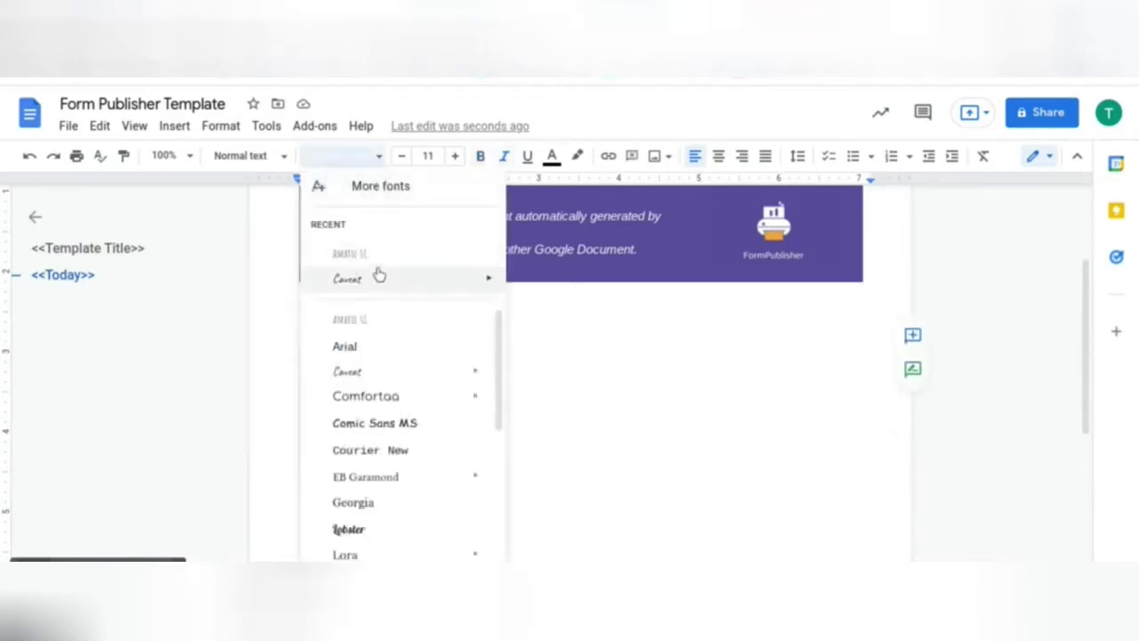